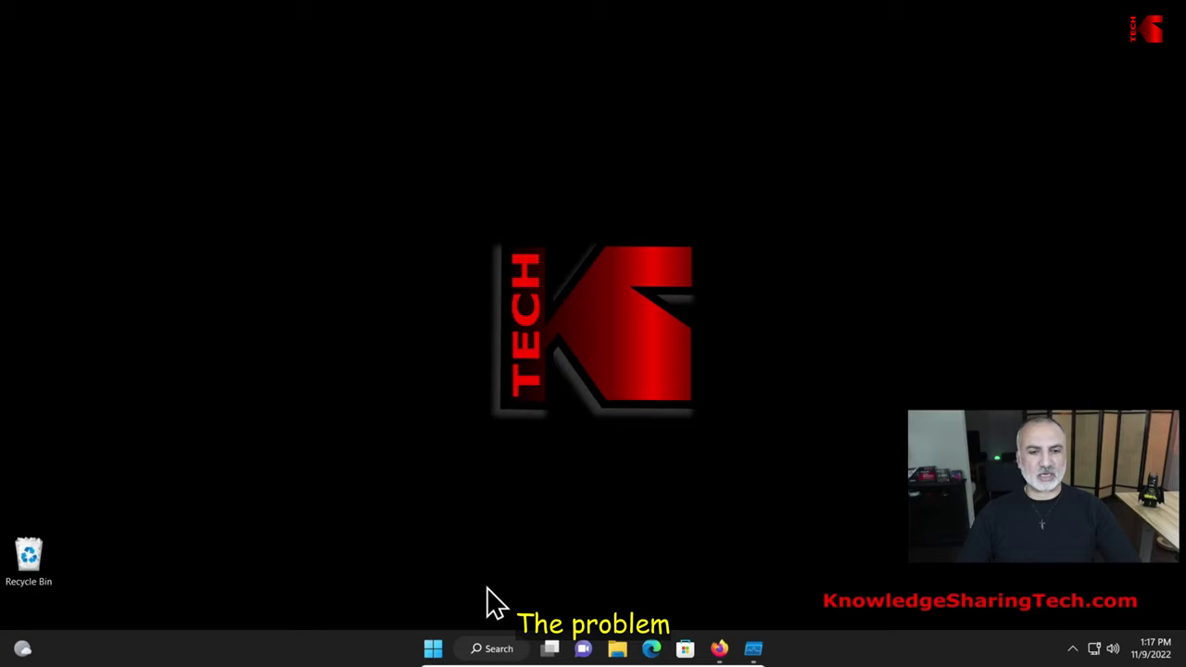
# - Open Task Manager from the Start right-click menu and expand it to full details
pyautogui.rightClick(436, 650)
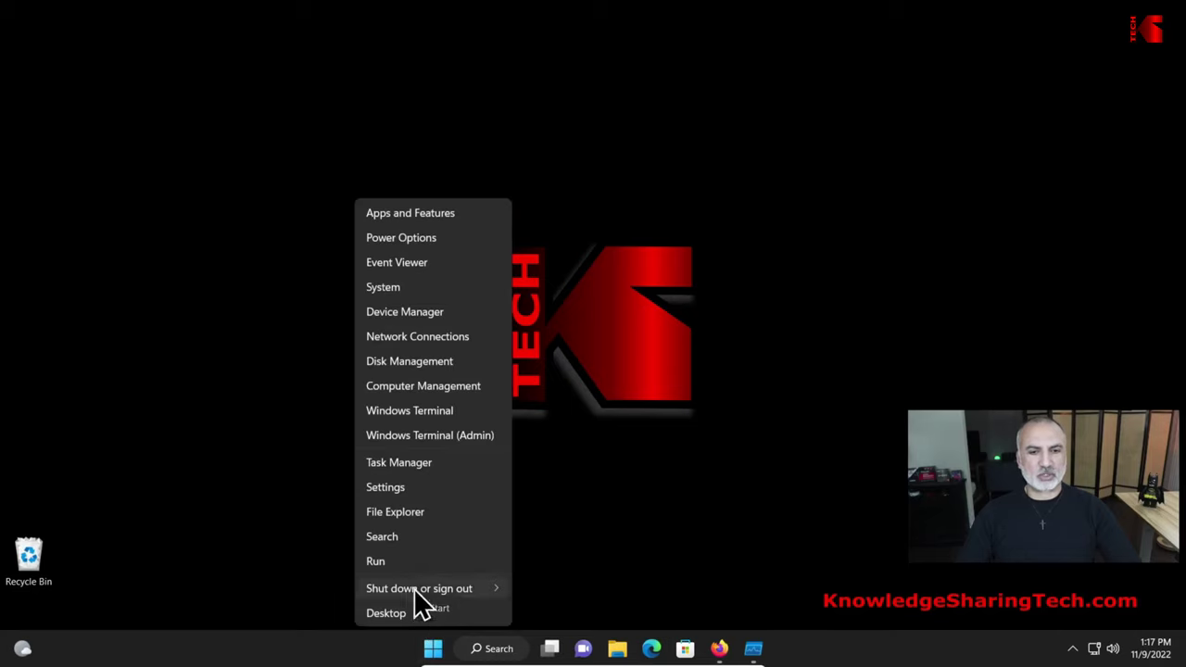
pyautogui.click(403, 462)
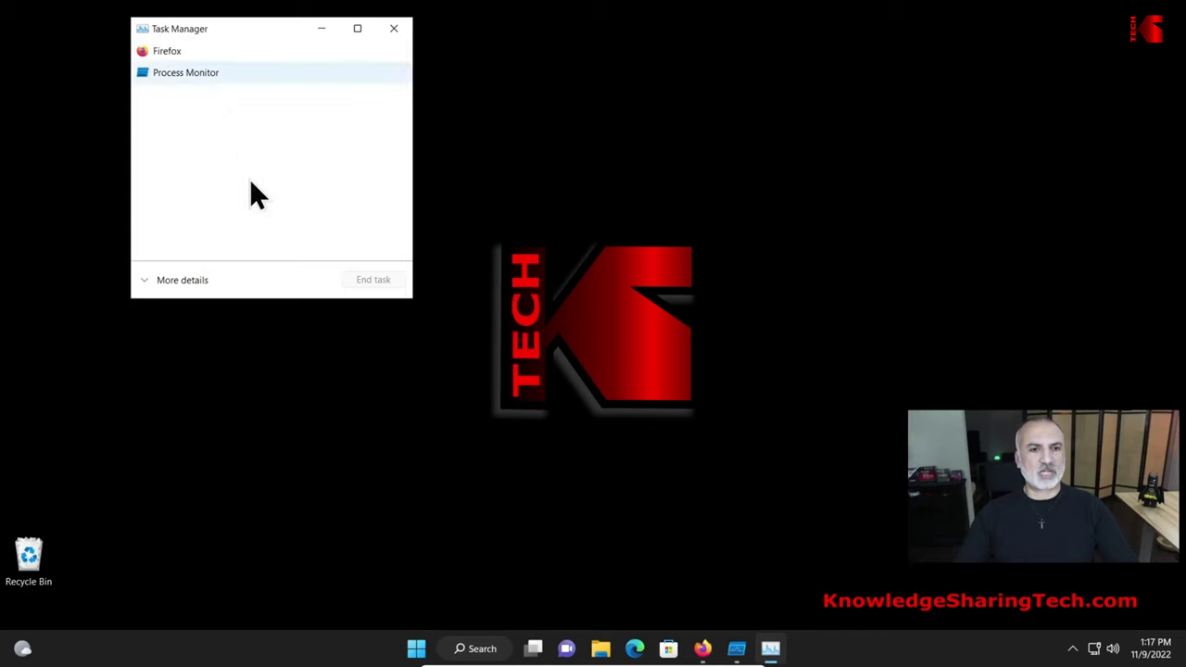
pyautogui.click(166, 279)
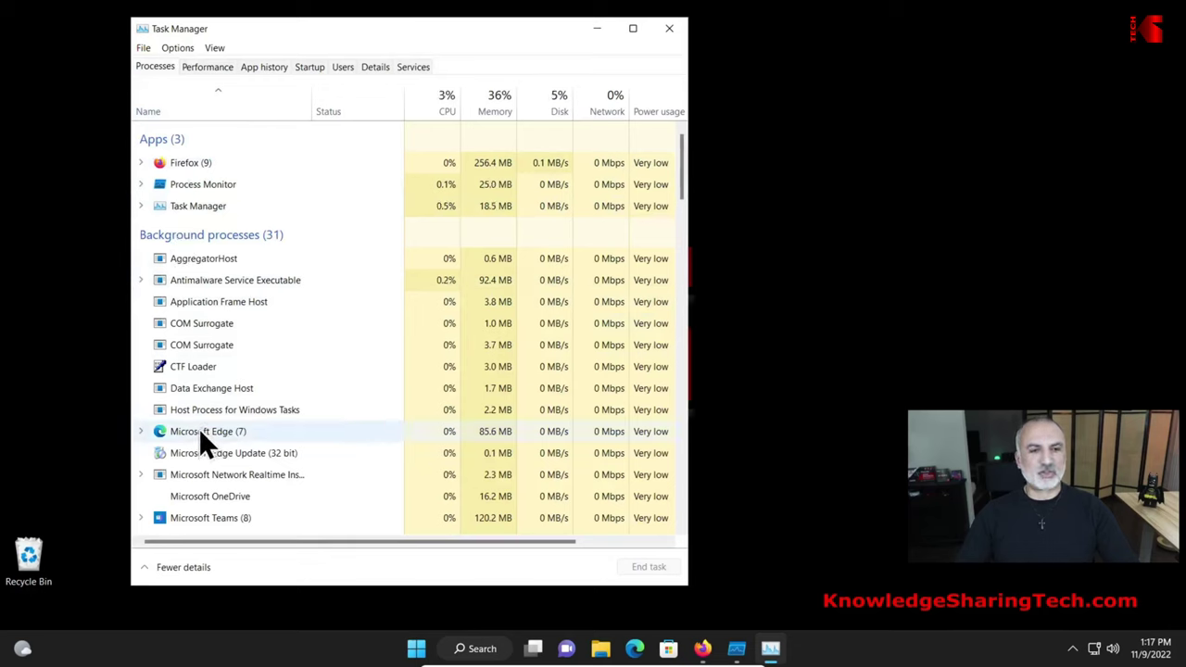
# - Expand the Microsoft Edge (7) group to inspect its child processes, then collapse and select it
pyautogui.click(140, 431)
pyautogui.scroll(-1, 256, 440)
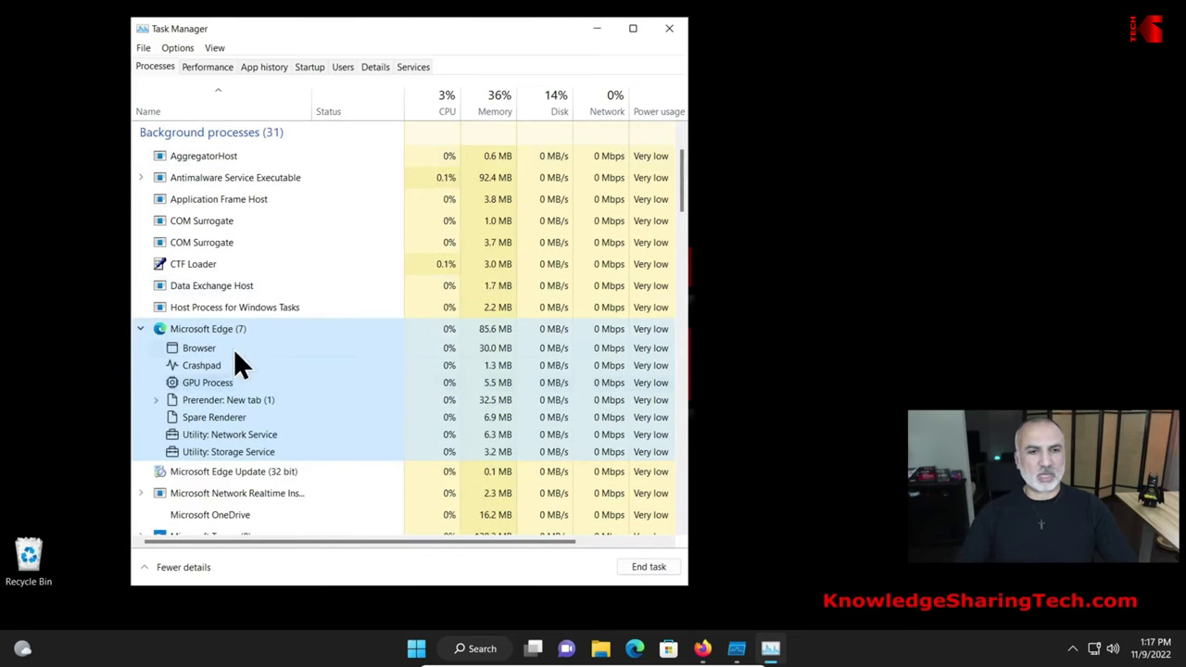
pyautogui.click(141, 330)
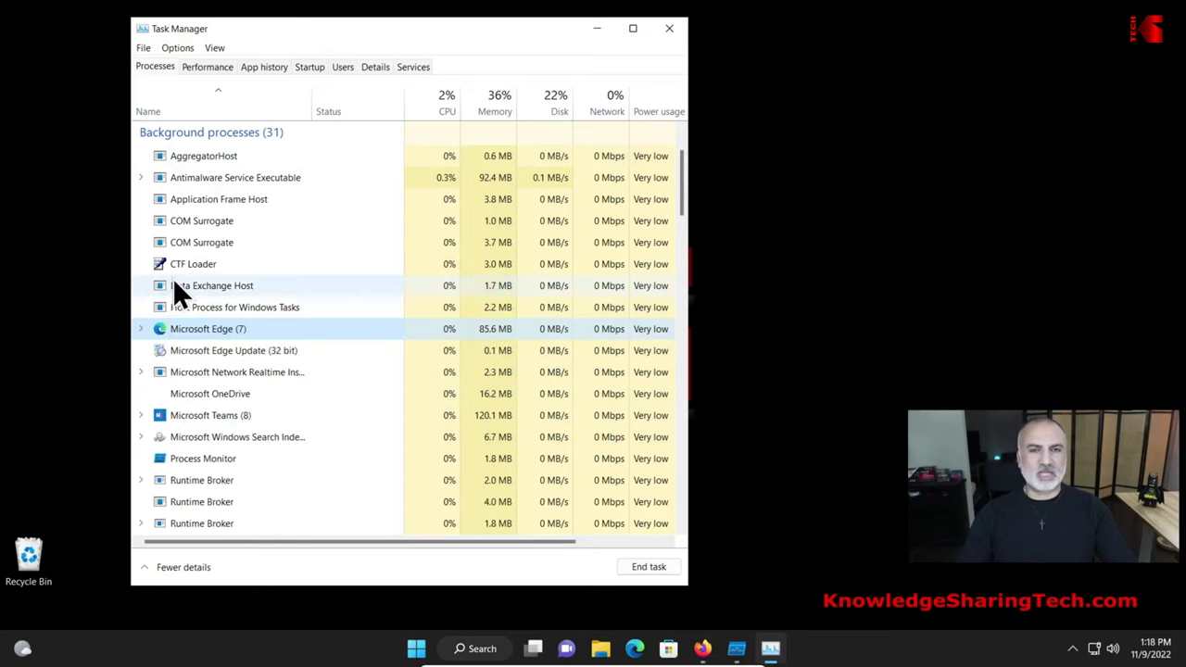
pyautogui.click(222, 323)
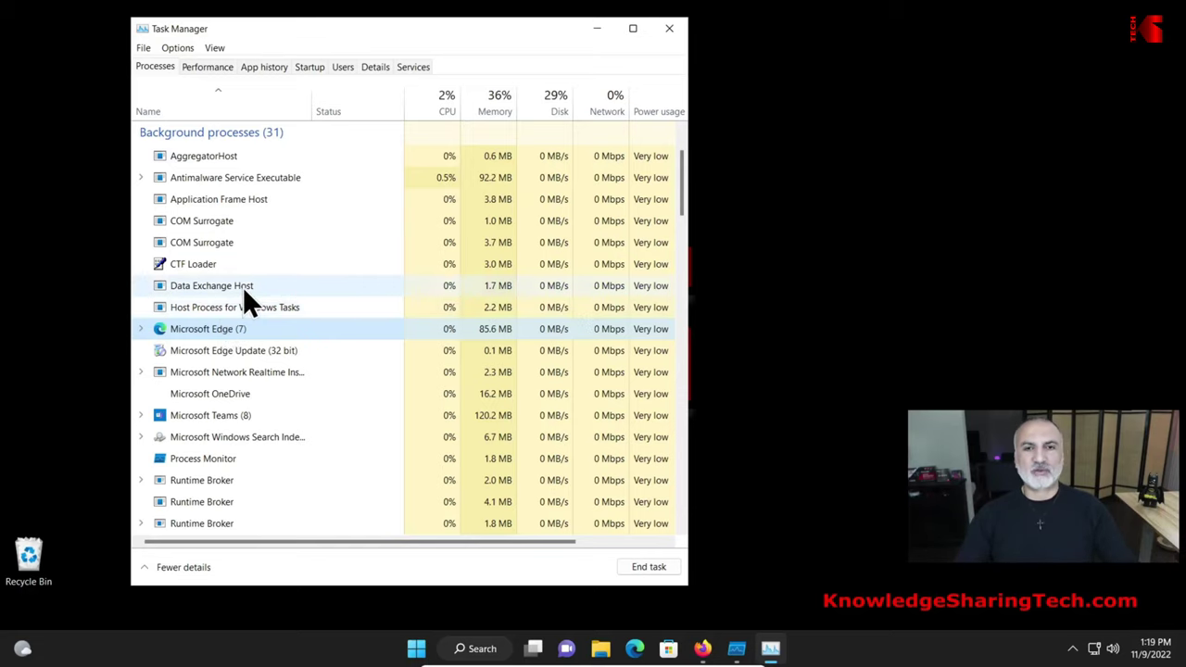
# - Minimize Task Manager, view the Process Monitor v3.92 page in maximized Firefox, then minimize Firefox
pyautogui.click(597, 29)
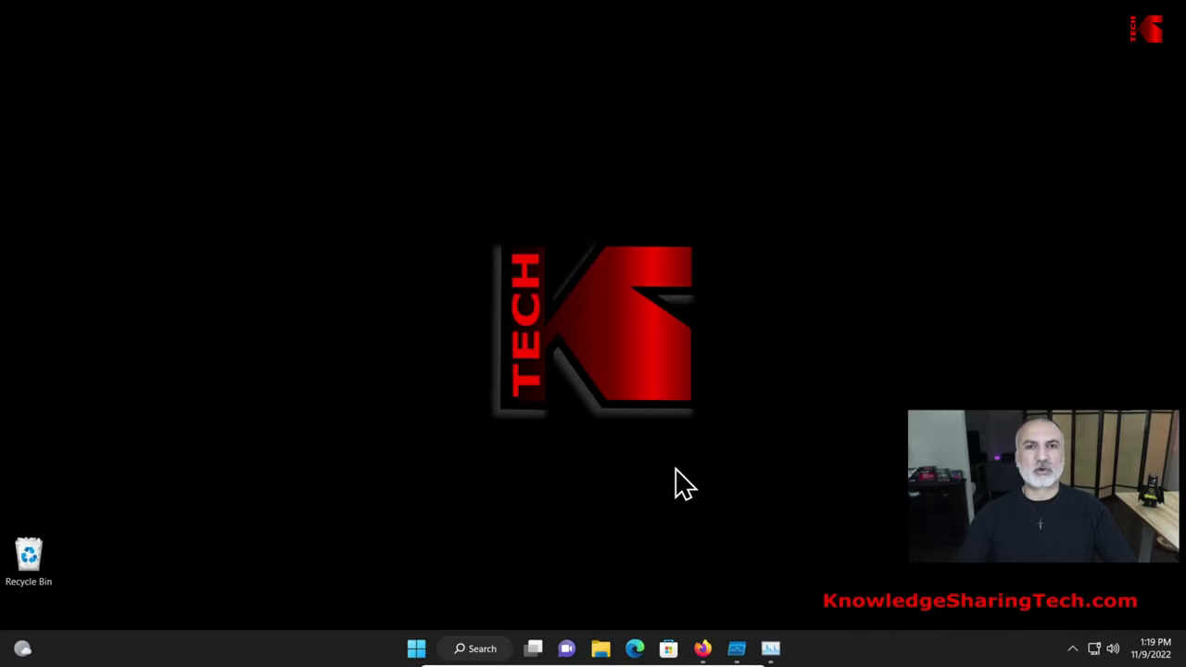
pyautogui.click(702, 649)
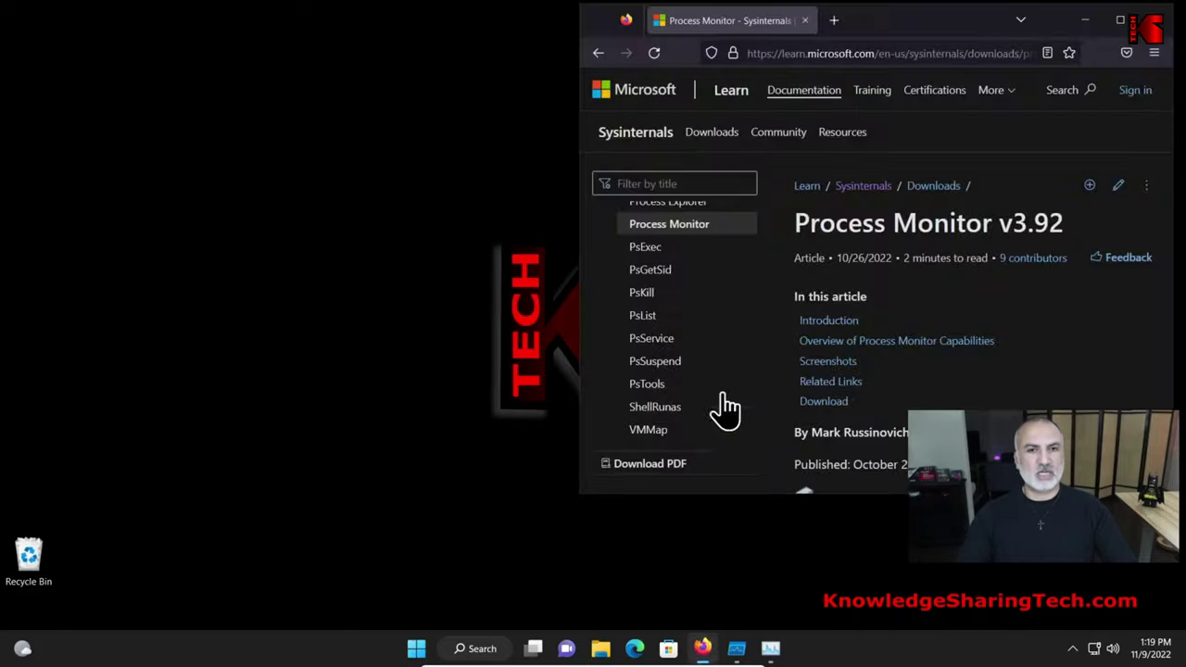
pyautogui.doubleClick(897, 37)
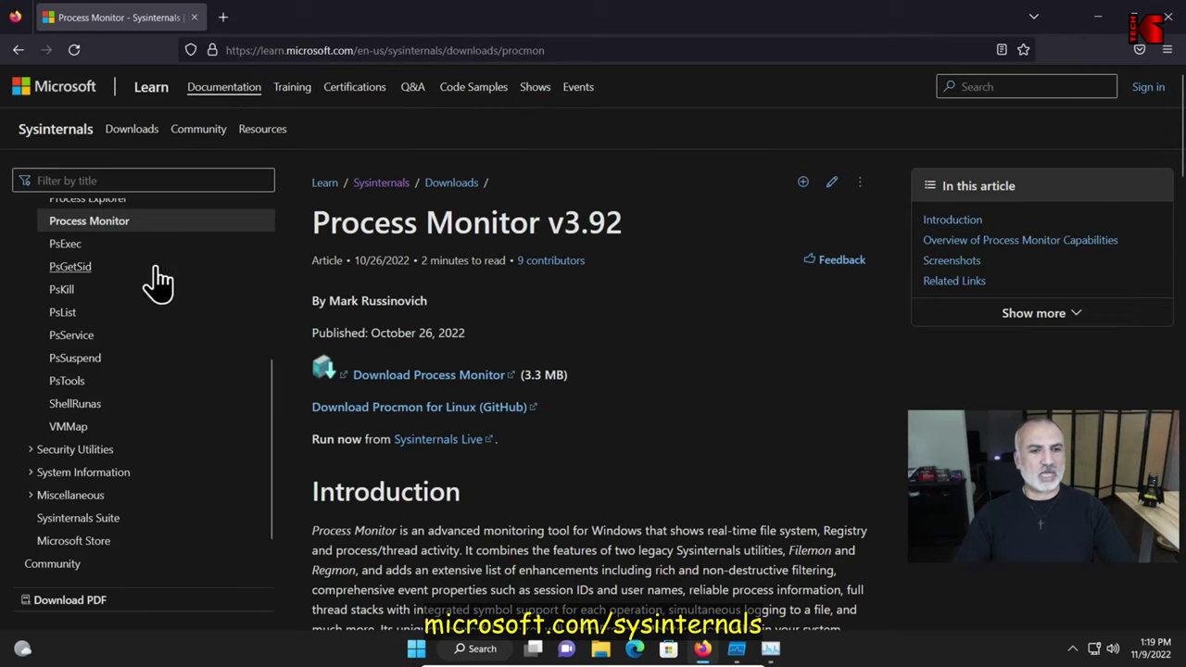
pyautogui.click(1097, 17)
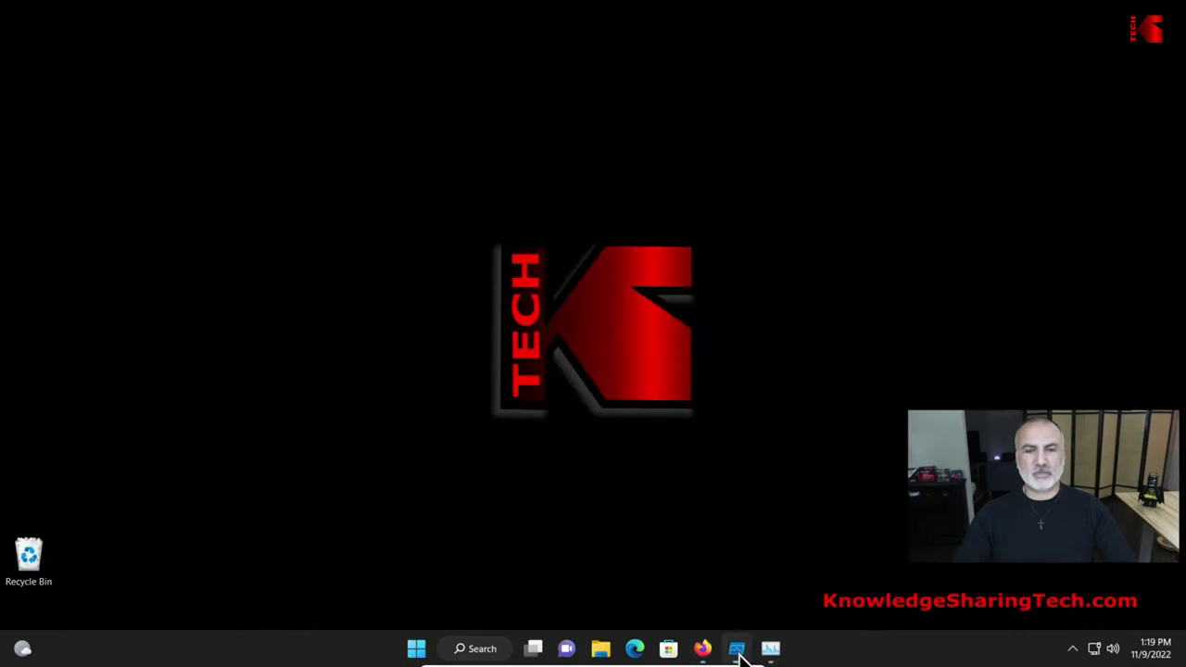
# - Restore Process Monitor, clear its events to collect fresh msedge.exe activity, then bring Firefox alongside
pyautogui.click(738, 648)
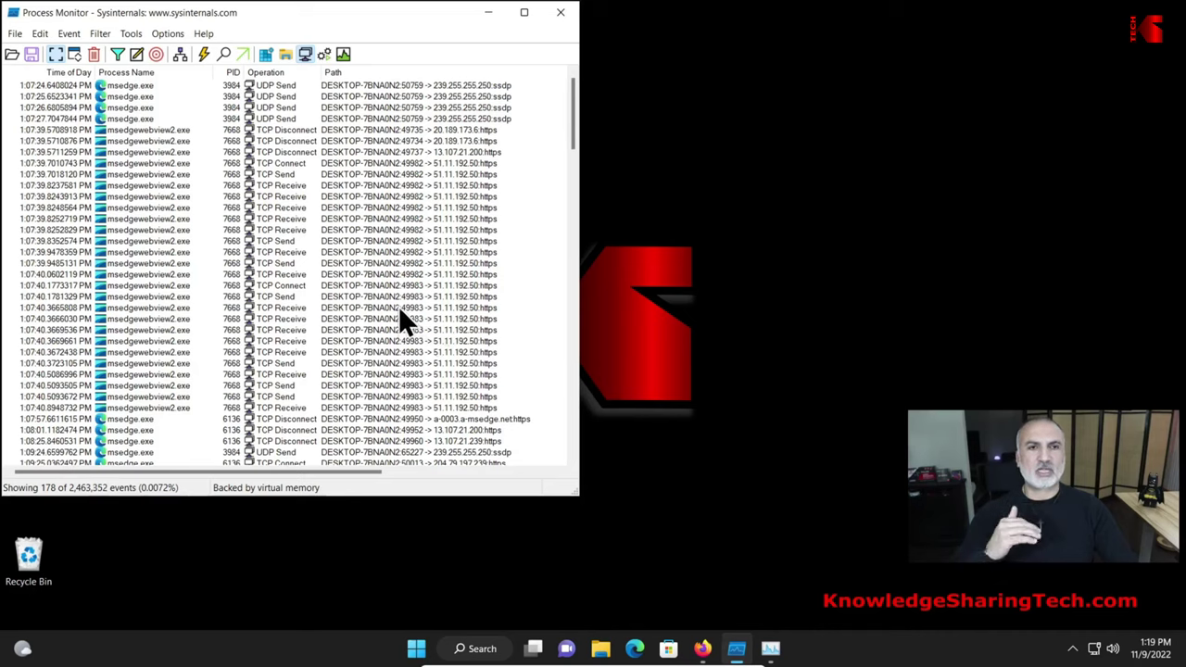
pyautogui.click(93, 54)
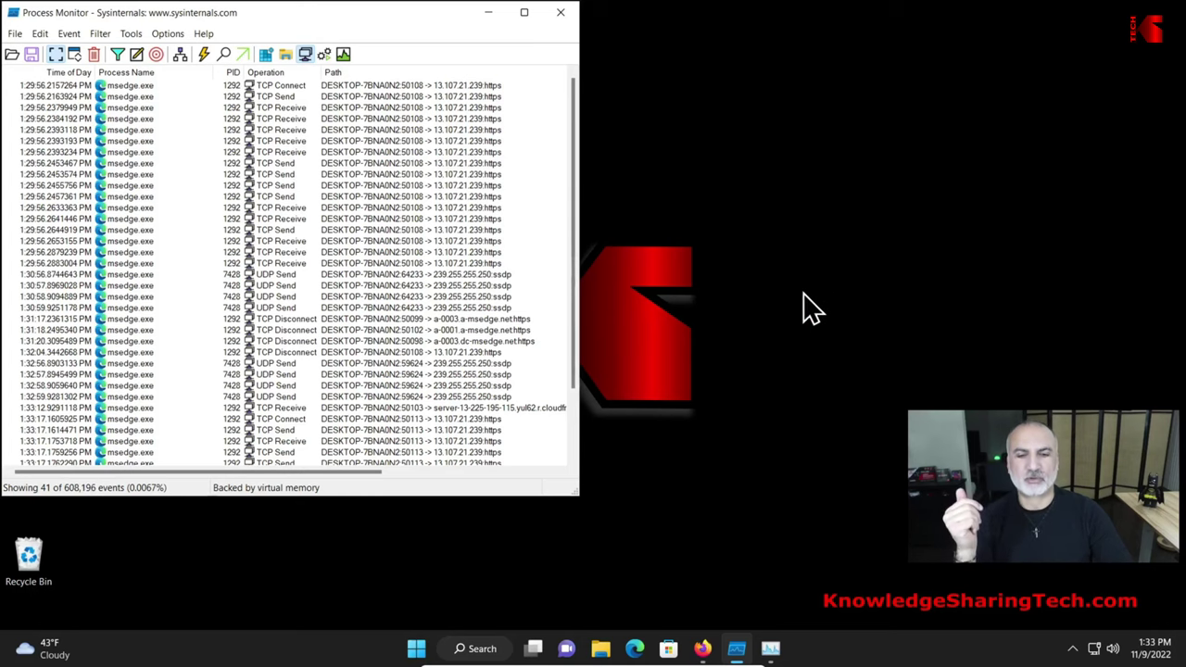
pyautogui.click(702, 648)
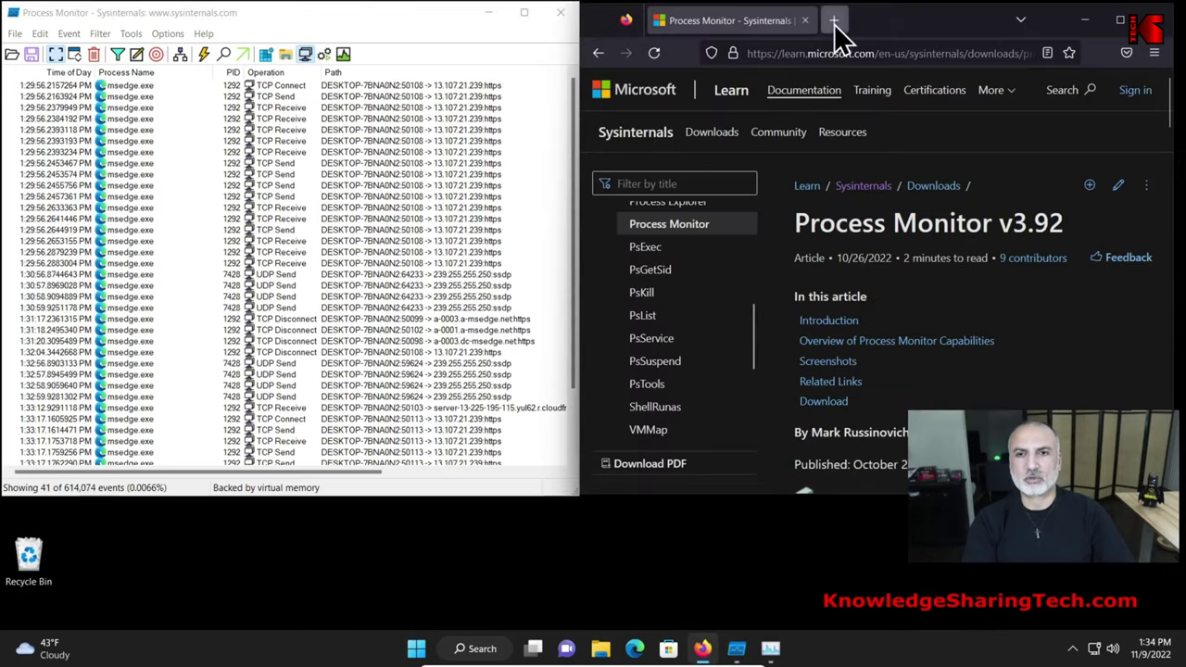
# - In a new tab on who.is, look up the IP address 13.107.21.239
pyautogui.click(834, 21)
pyautogui.write('who.is/')
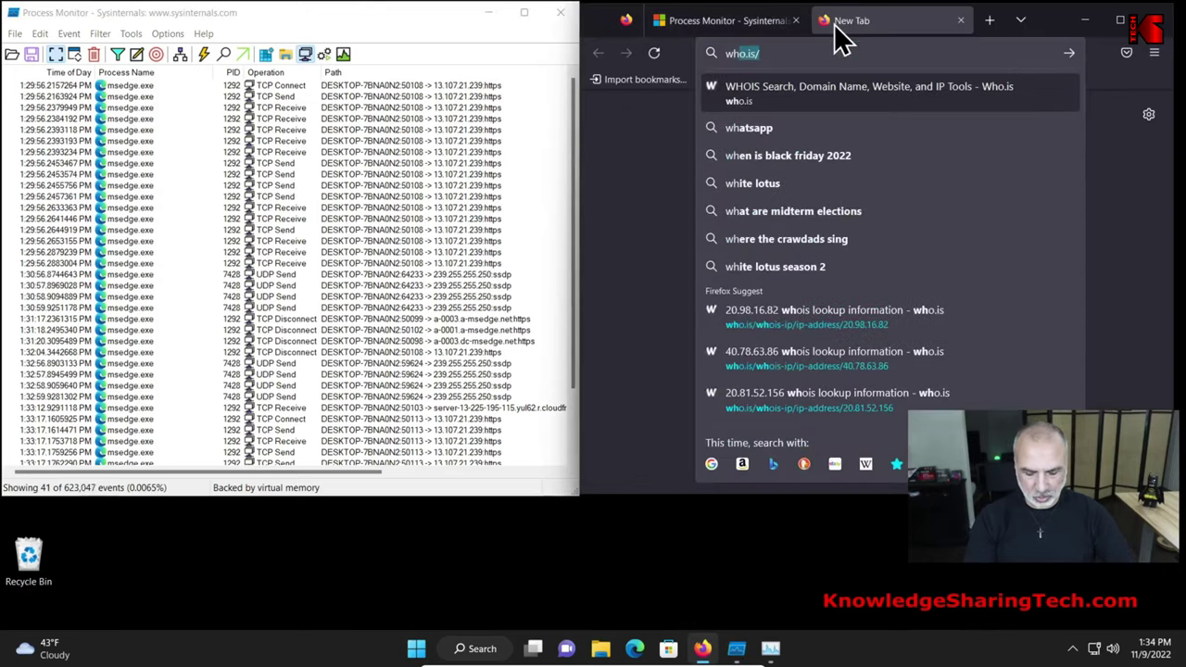
pyautogui.press('Return')
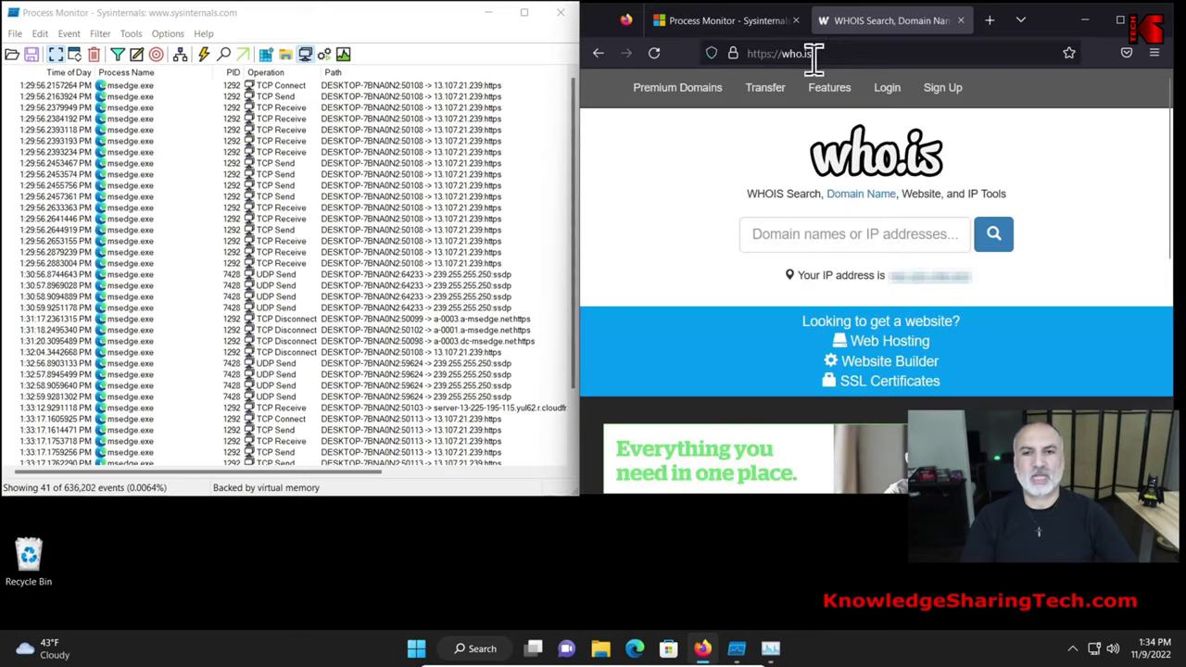
pyautogui.click(822, 234)
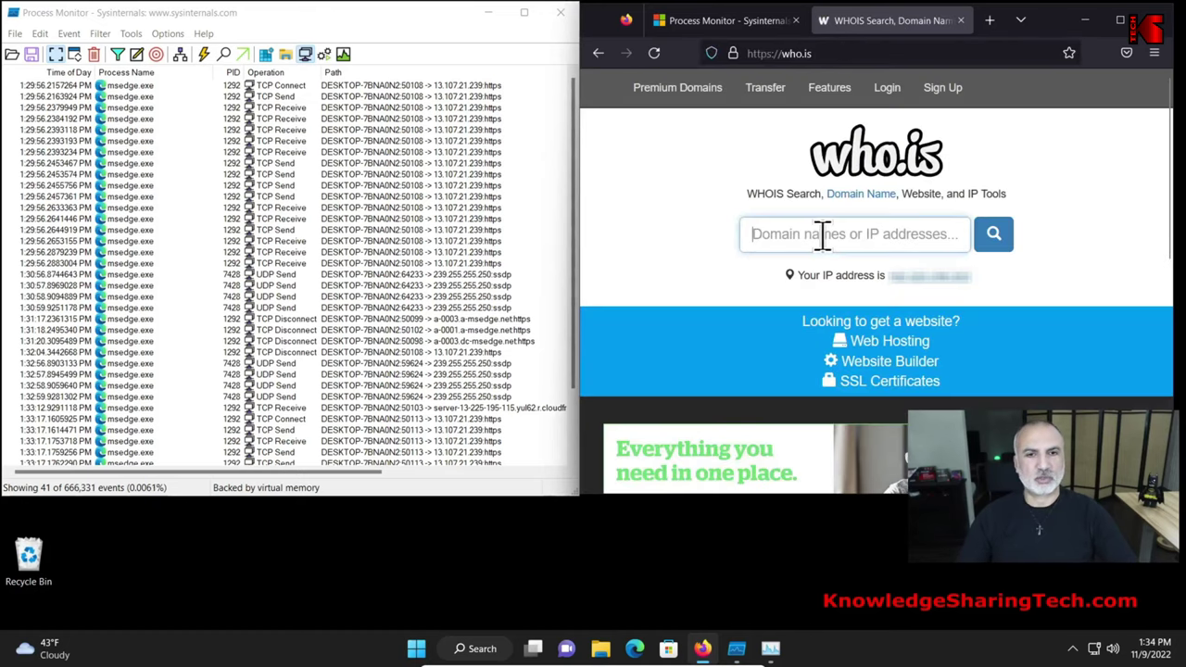
pyautogui.write('13.107.21.239')
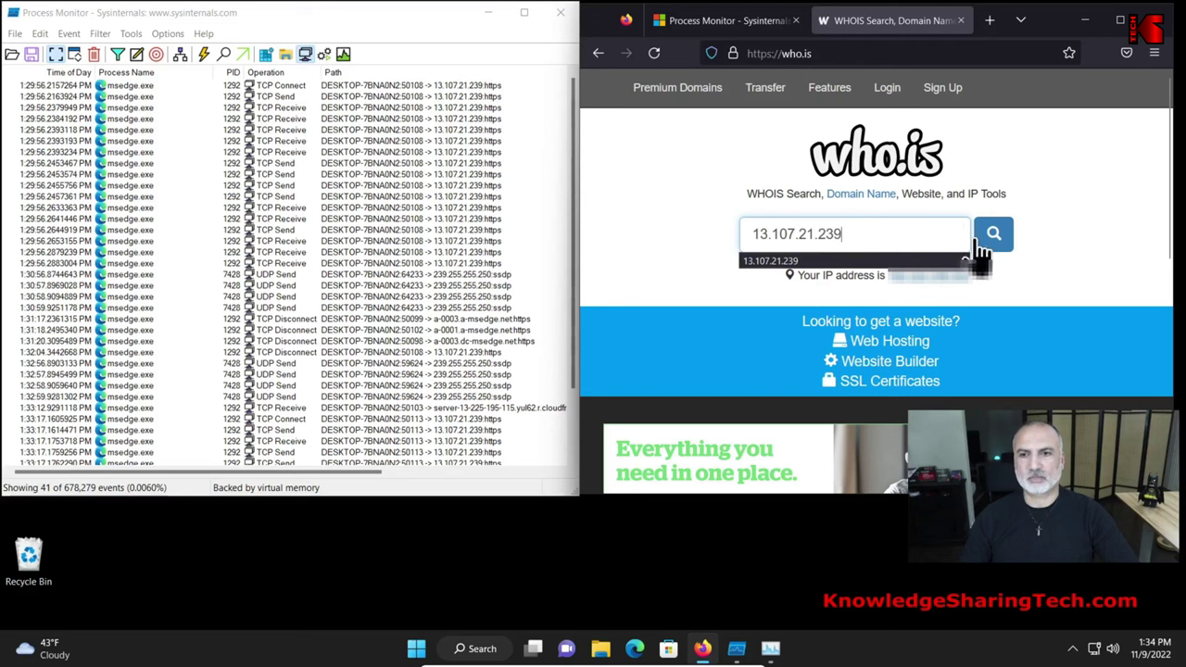
pyautogui.click(993, 236)
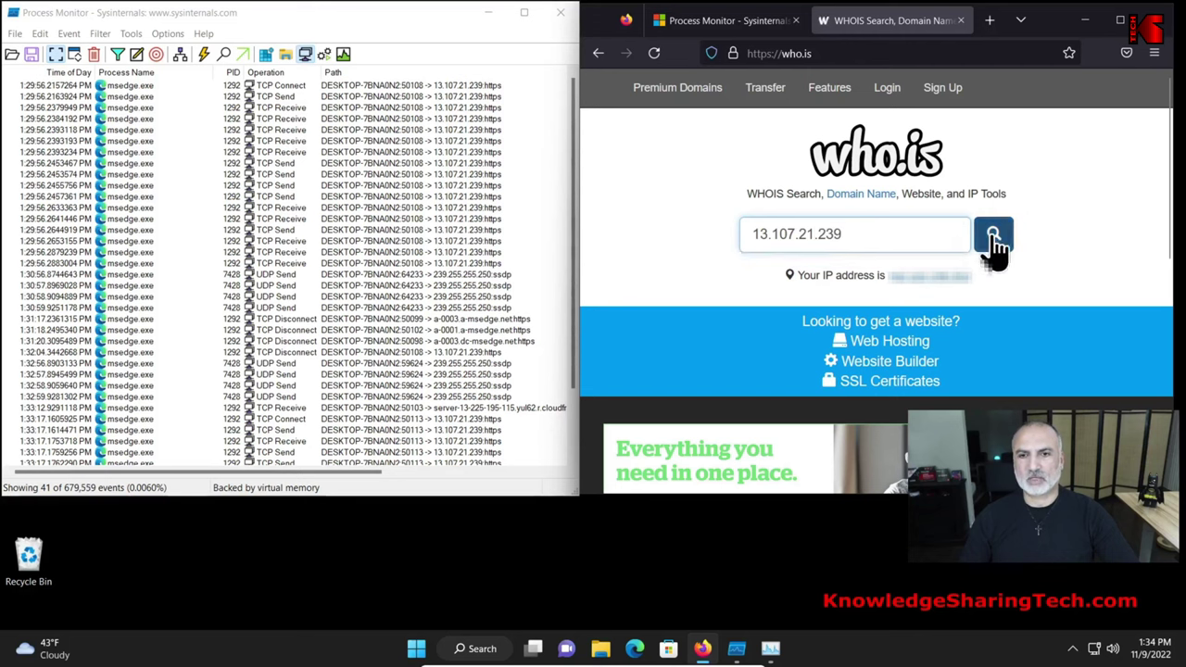
# - Maximize the who.is result showing Microsoft Corporation, then minimize Firefox to reveal Process Monitor
pyautogui.scroll(-2, 982, 204)
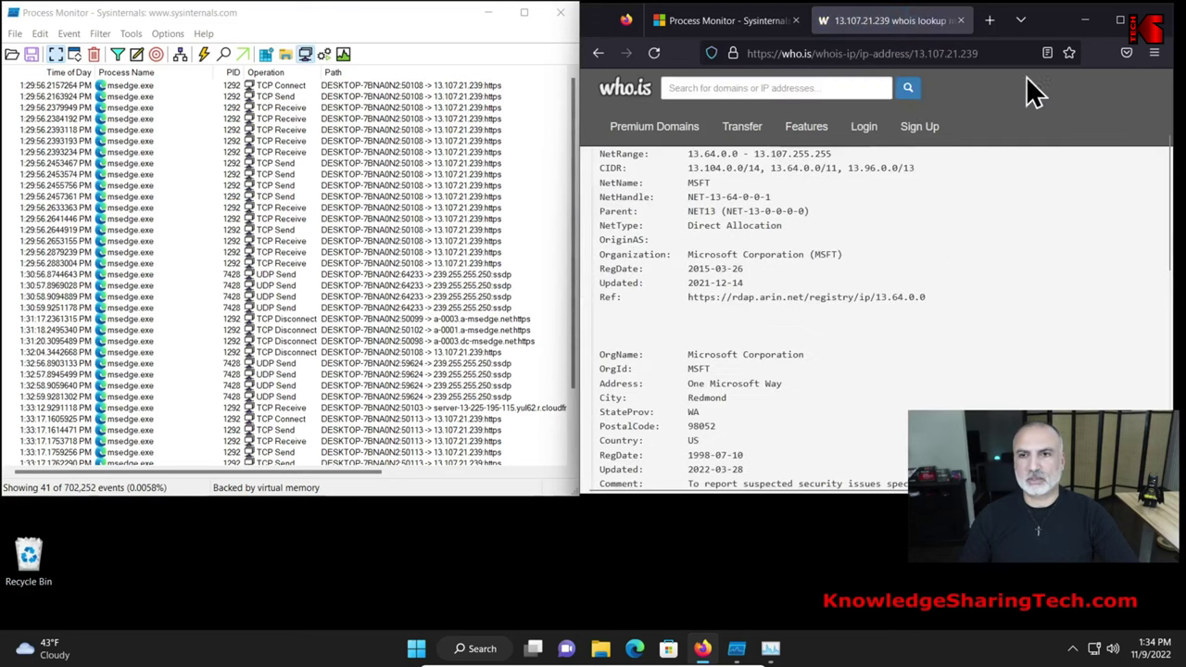
pyautogui.click(1118, 22)
pyautogui.scroll(2, 478, 408)
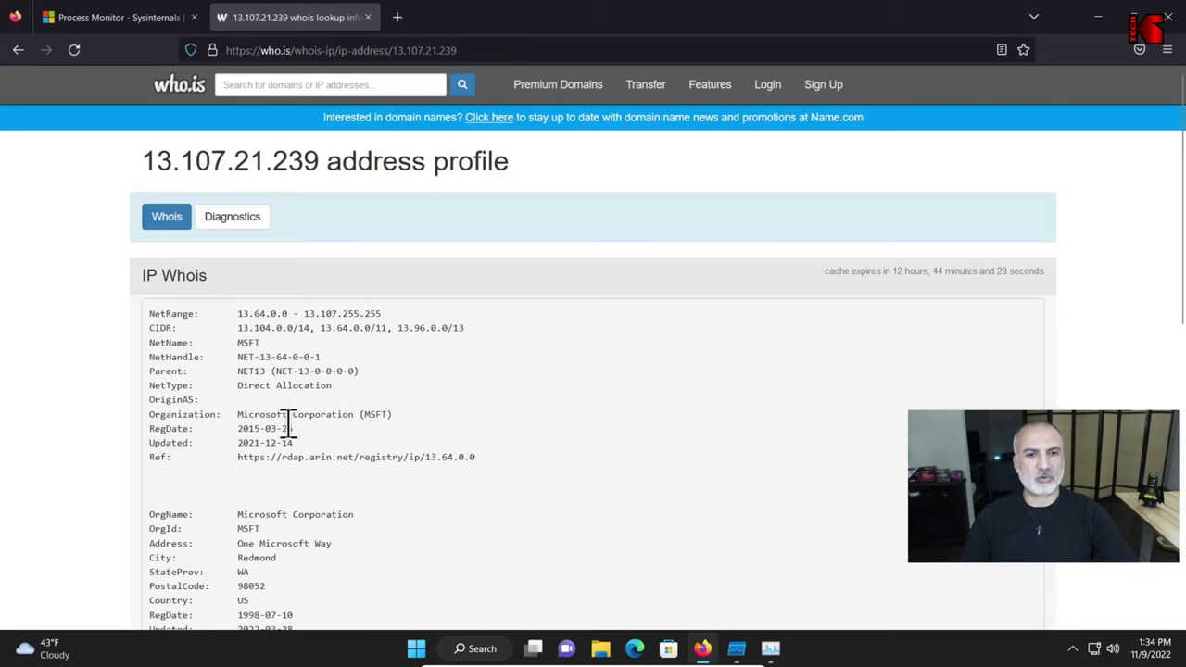
pyautogui.click(1098, 18)
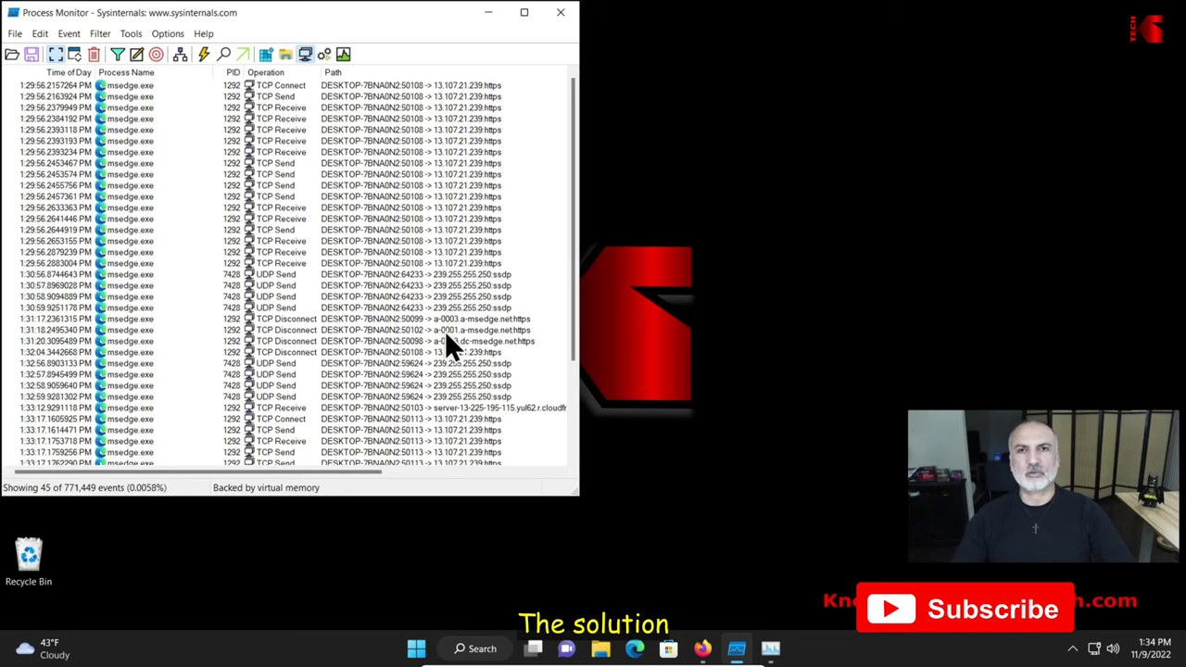
# - Launch Edge, shrink its window and move it left, then go to Settings
pyautogui.click(636, 648)
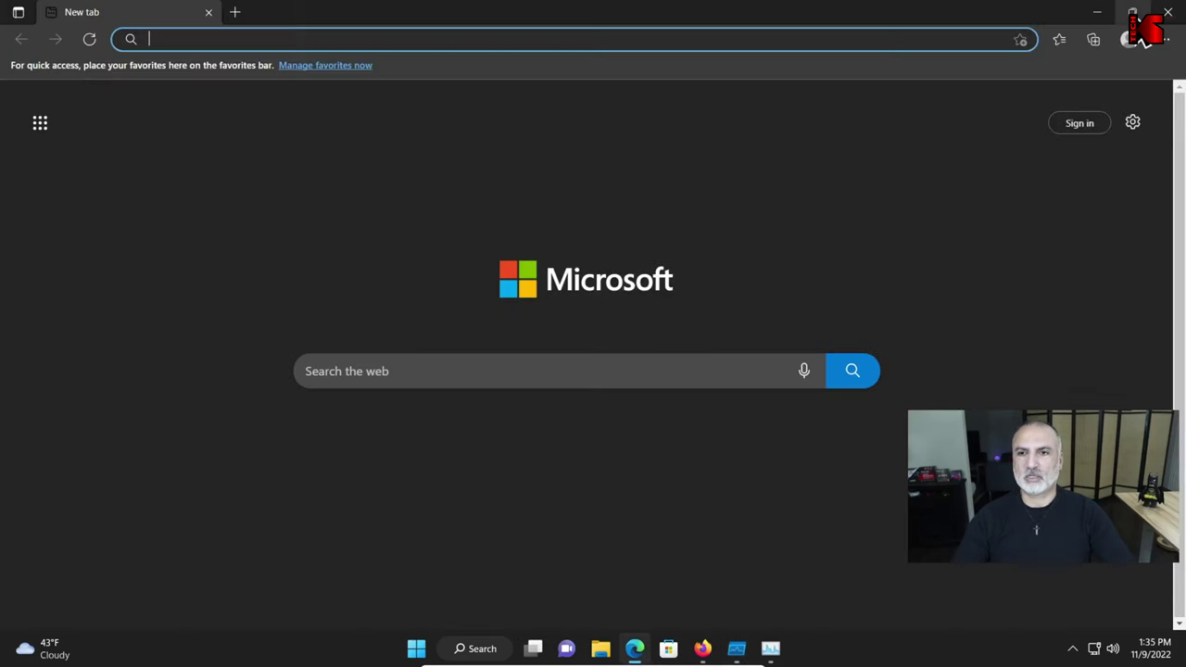
pyautogui.click(1132, 13)
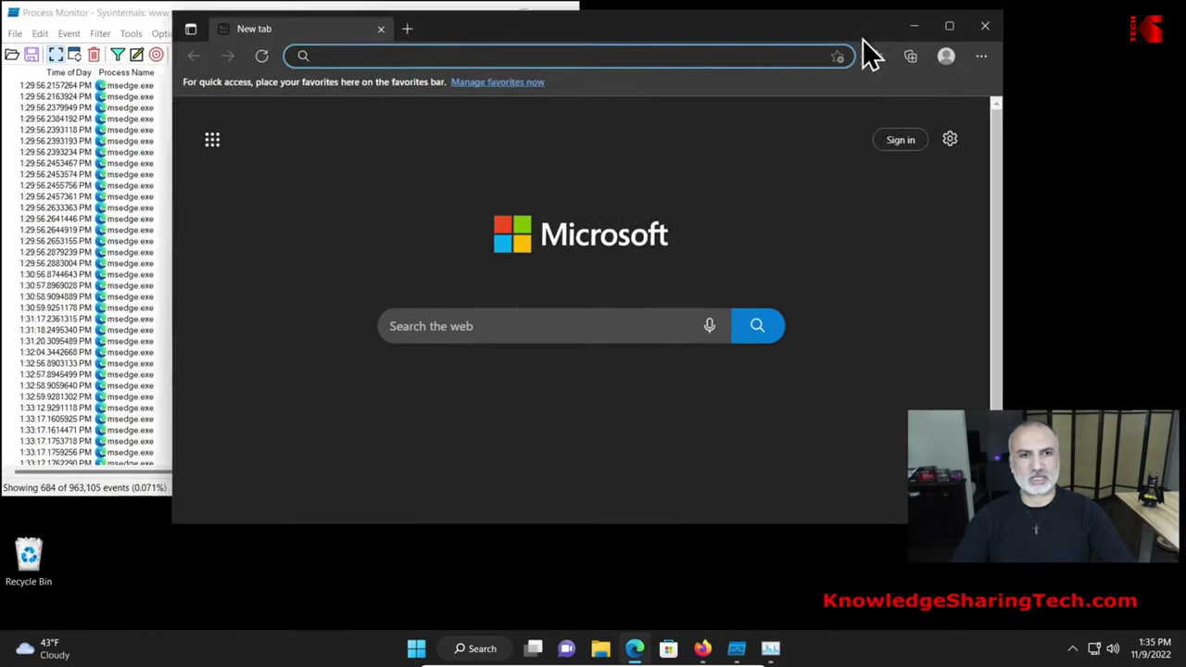
pyautogui.moveTo(862, 39); pyautogui.dragTo(729, 40)
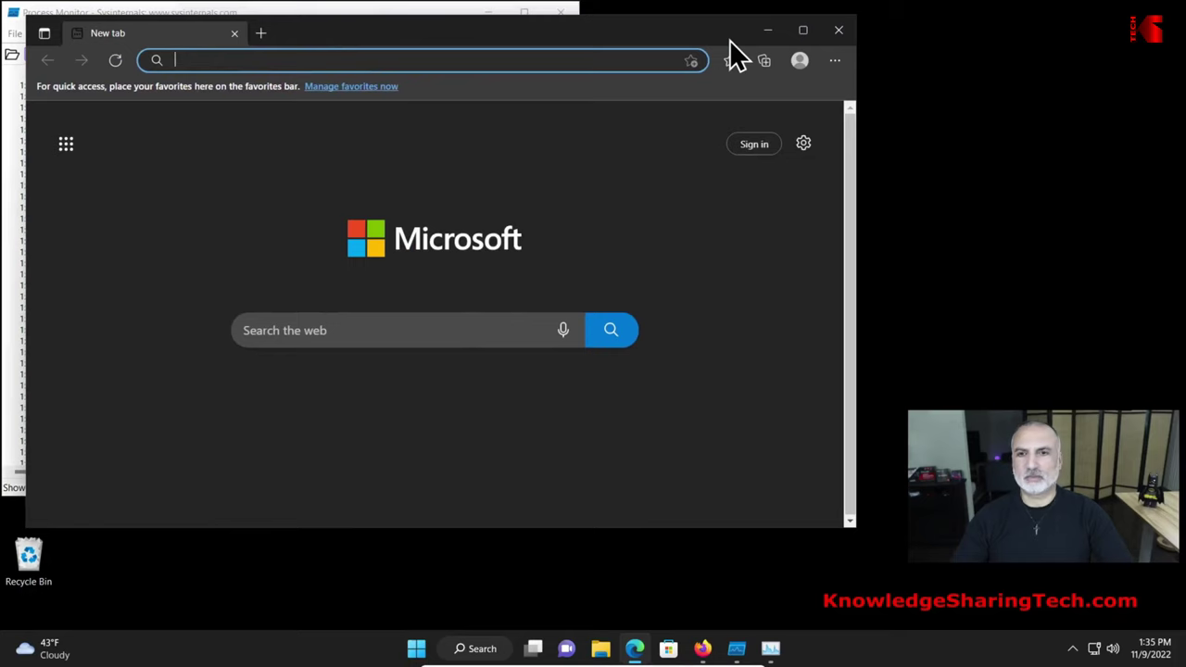
pyautogui.click(834, 64)
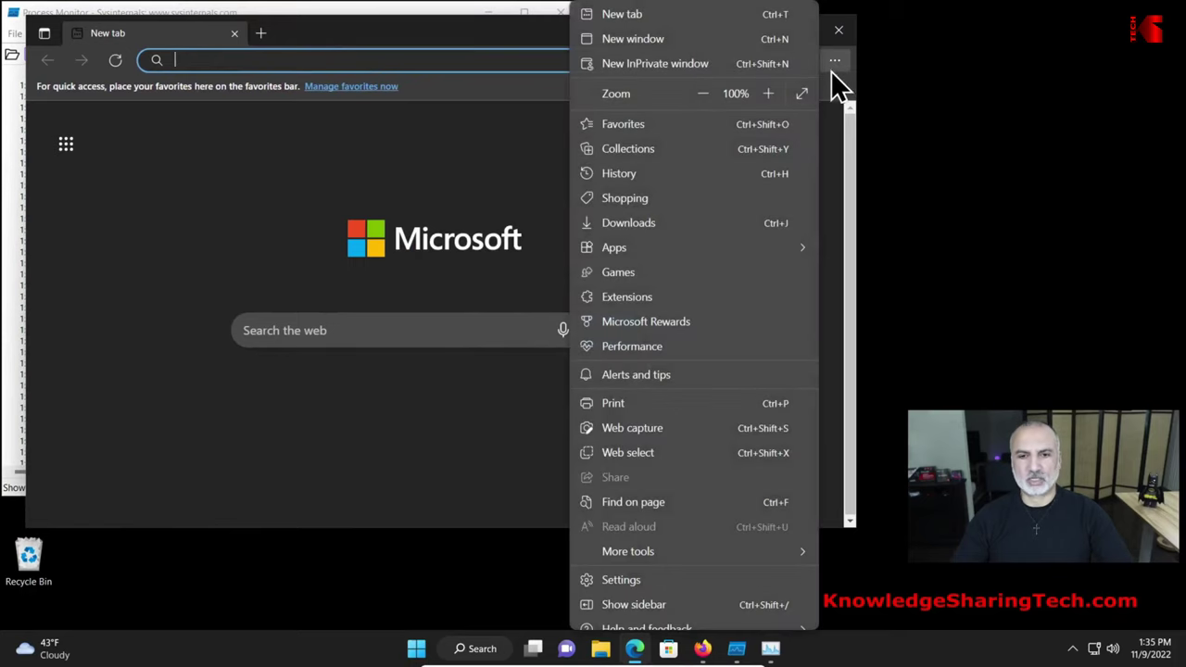
pyautogui.click(621, 583)
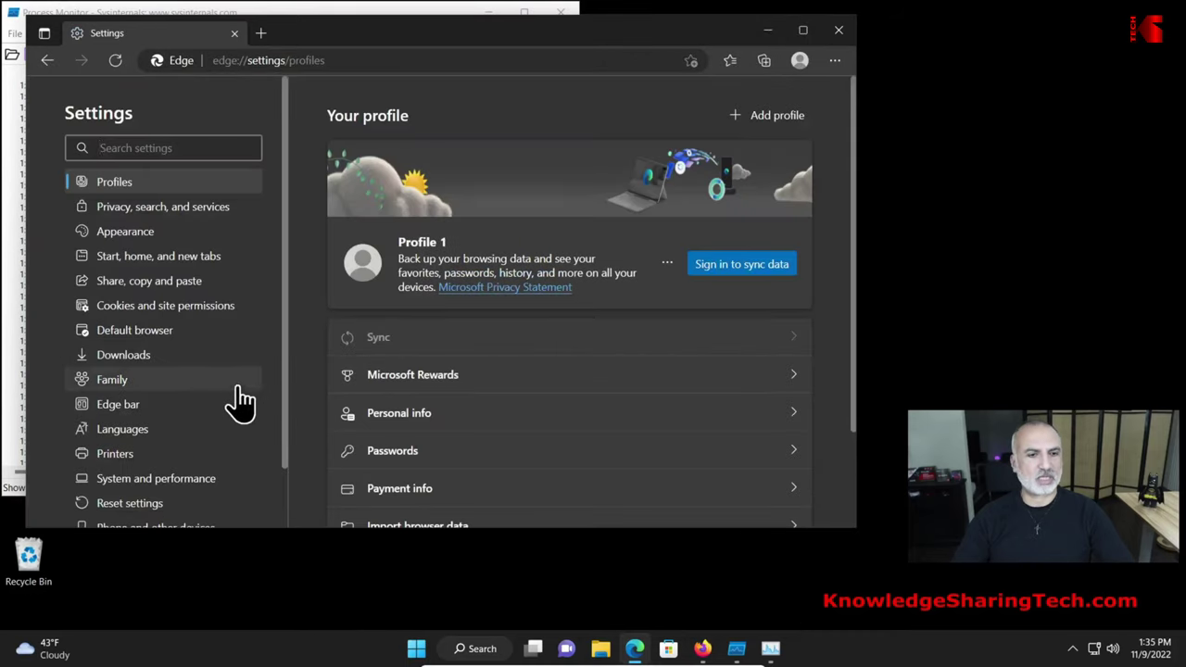
# - Under System and performance, turn off Startup boost and background extensions and apps, then close Edge
pyautogui.scroll(-1, 213, 412)
pyautogui.click(143, 417)
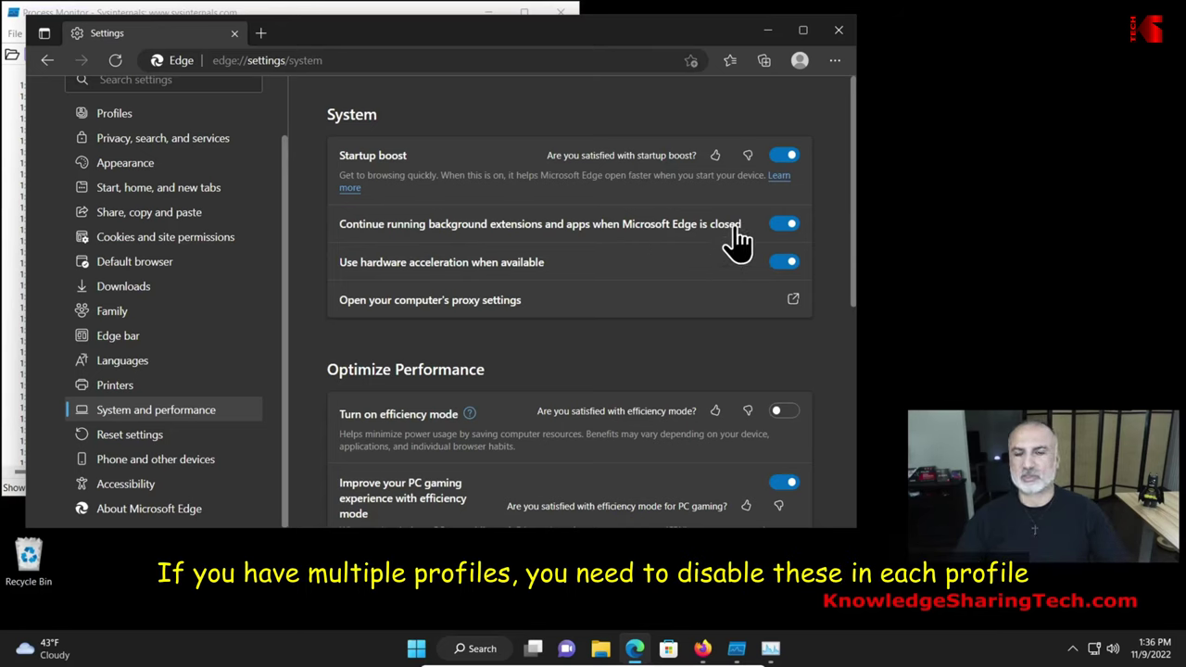
pyautogui.click(784, 155)
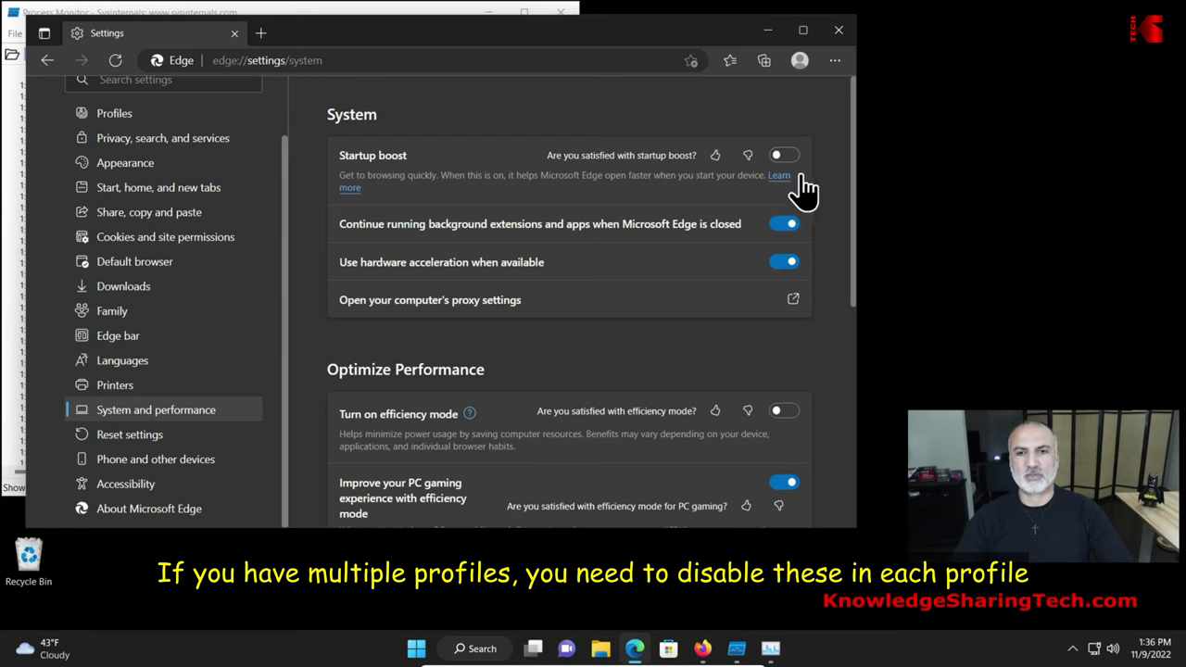
pyautogui.click(783, 224)
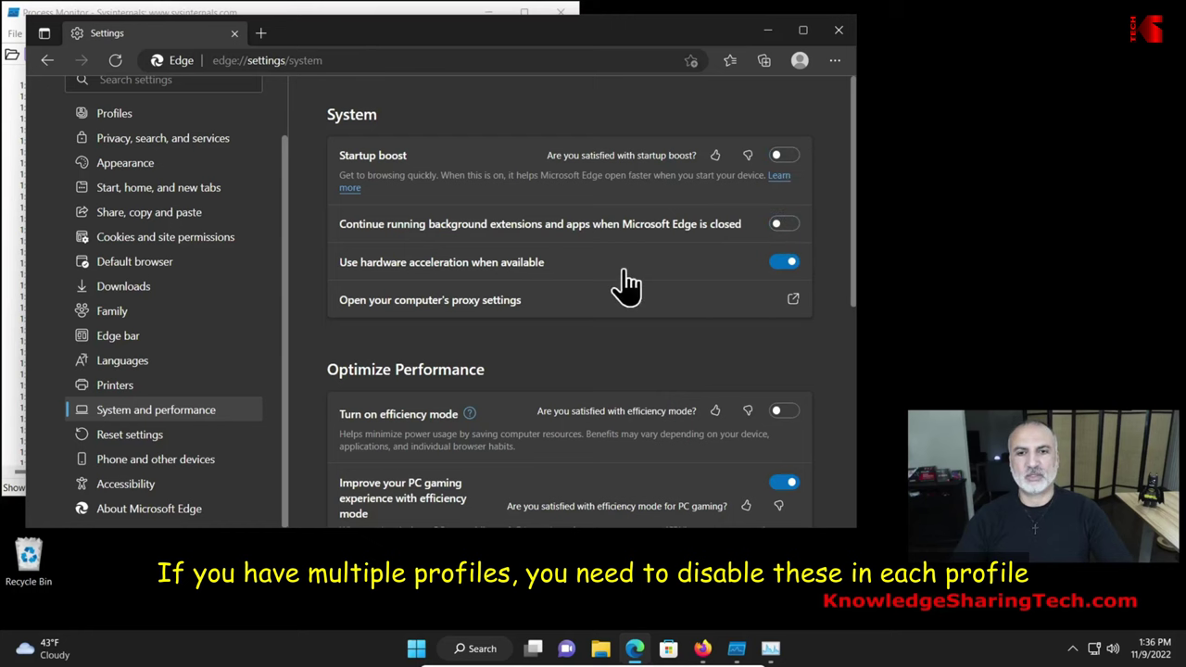
pyautogui.click(839, 30)
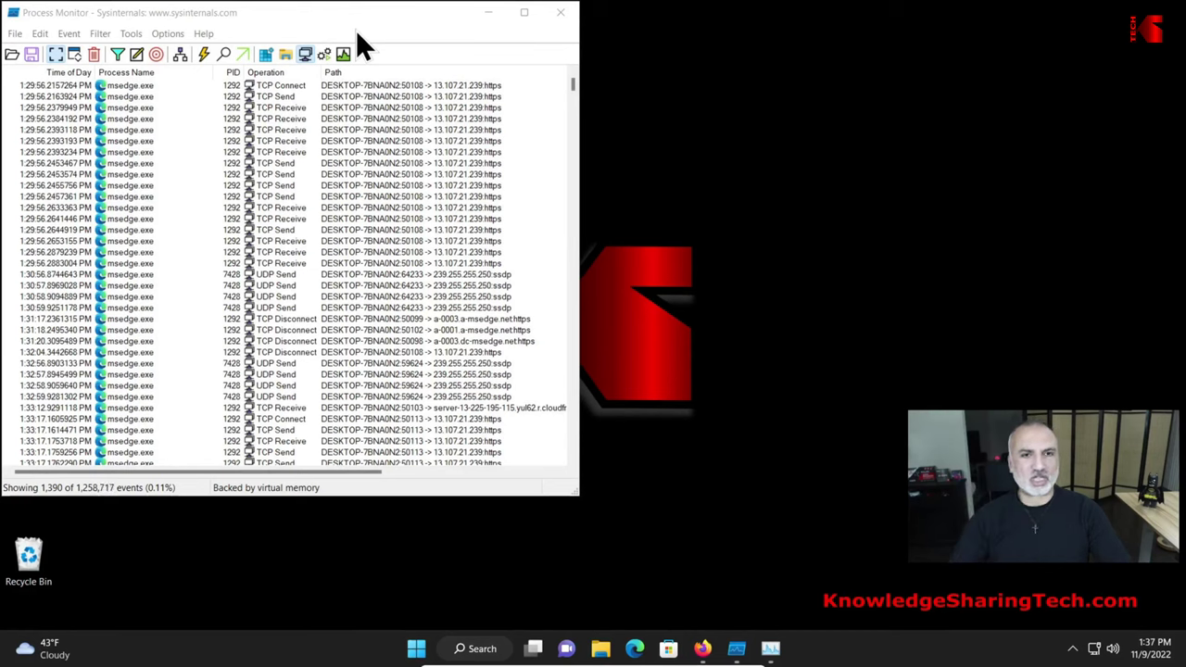
# - Clear all captured events from the Process Monitor list
pyautogui.click(94, 55)
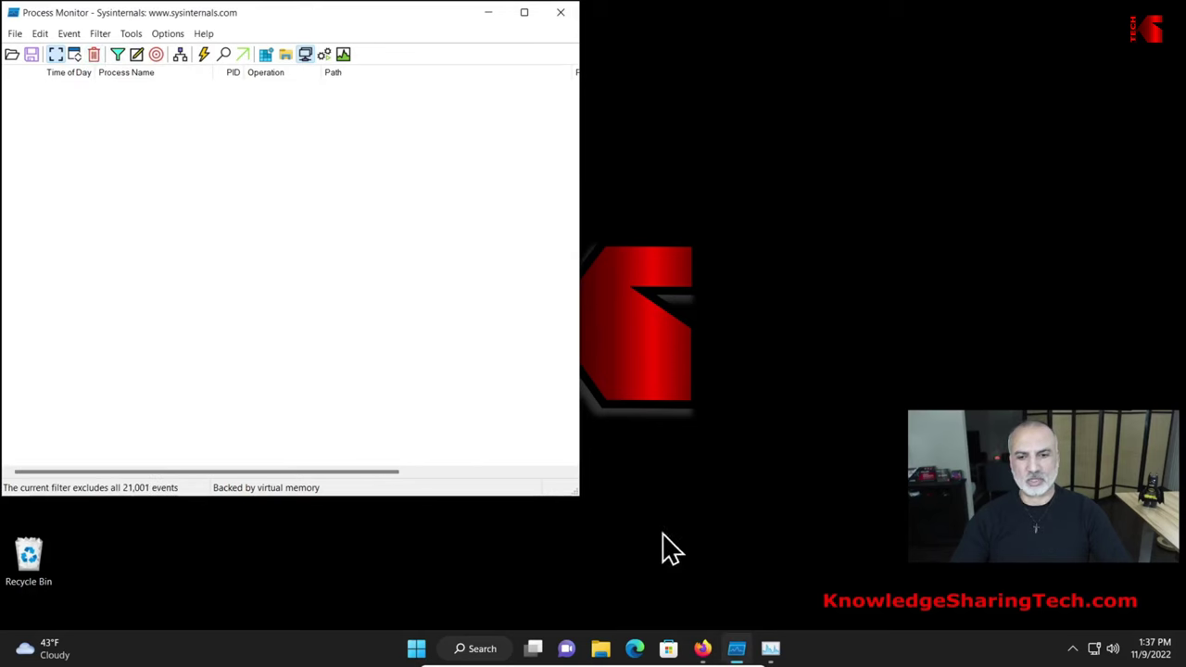
# - Open Task Manager again from the Start right-click menu to check for Edge processes
pyautogui.rightClick(433, 648)
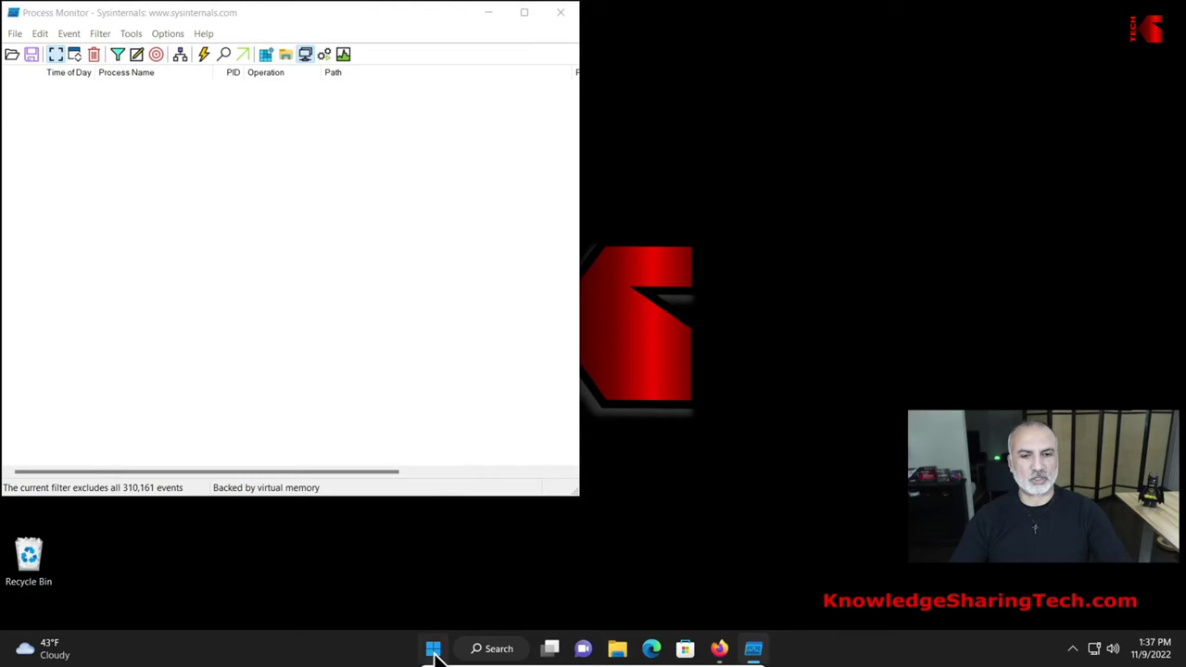
pyautogui.click(400, 462)
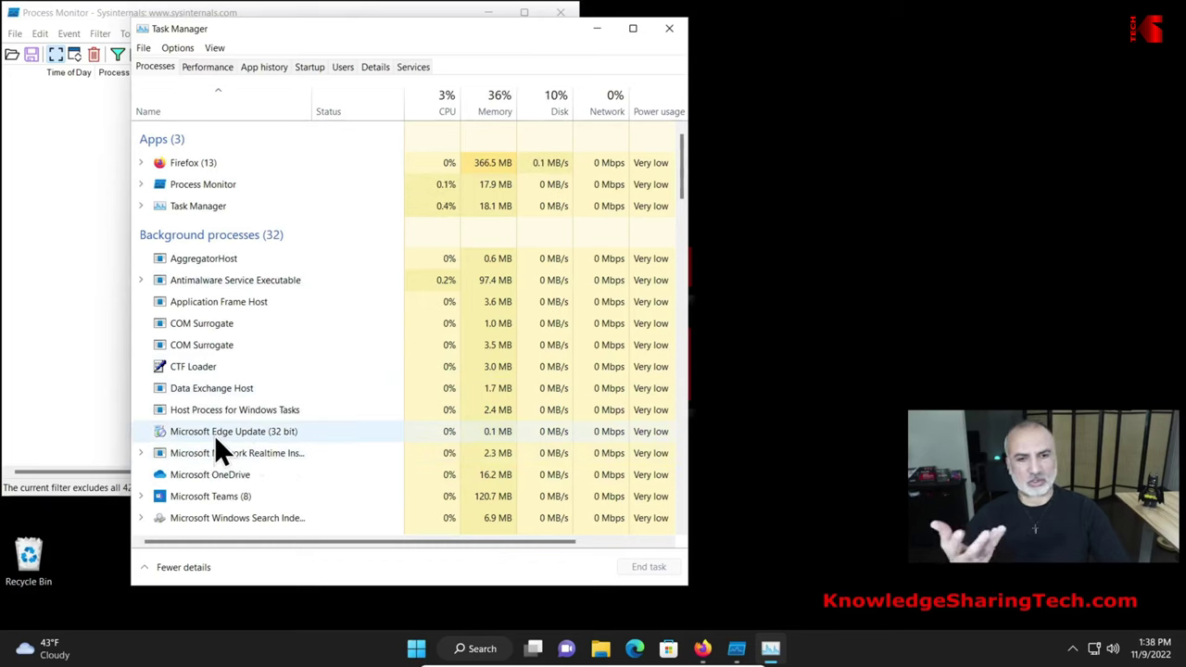
# - Minimize Task Manager and confirm Process Monitor's filtered list stays empty of Edge activity
pyautogui.click(596, 29)
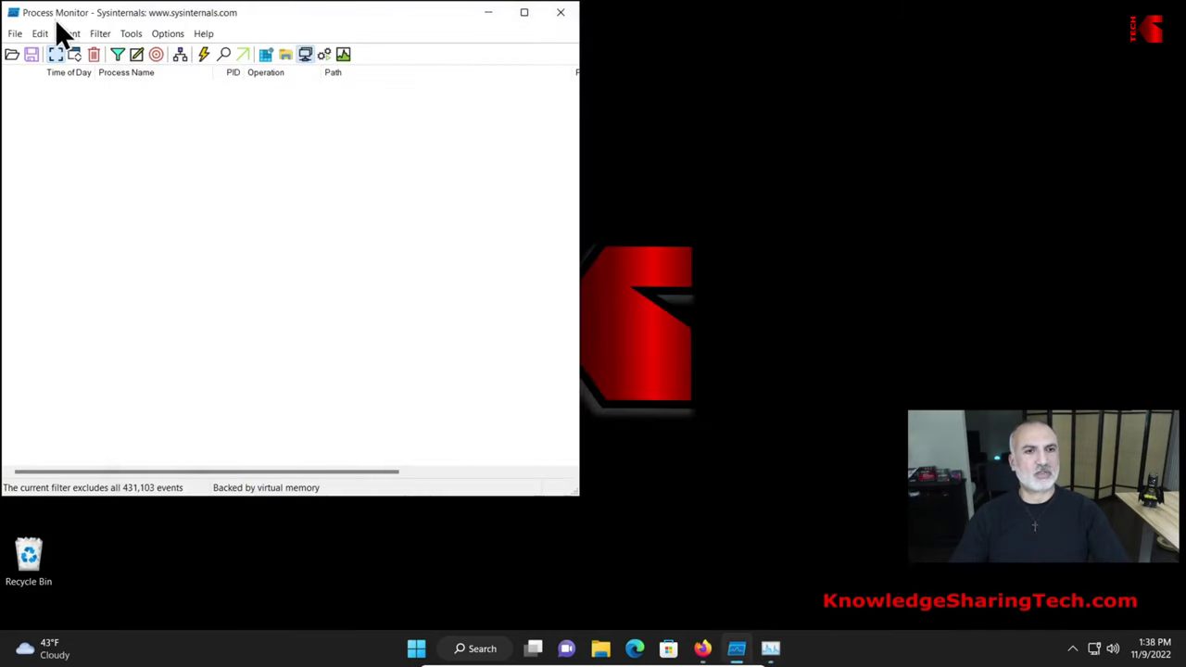